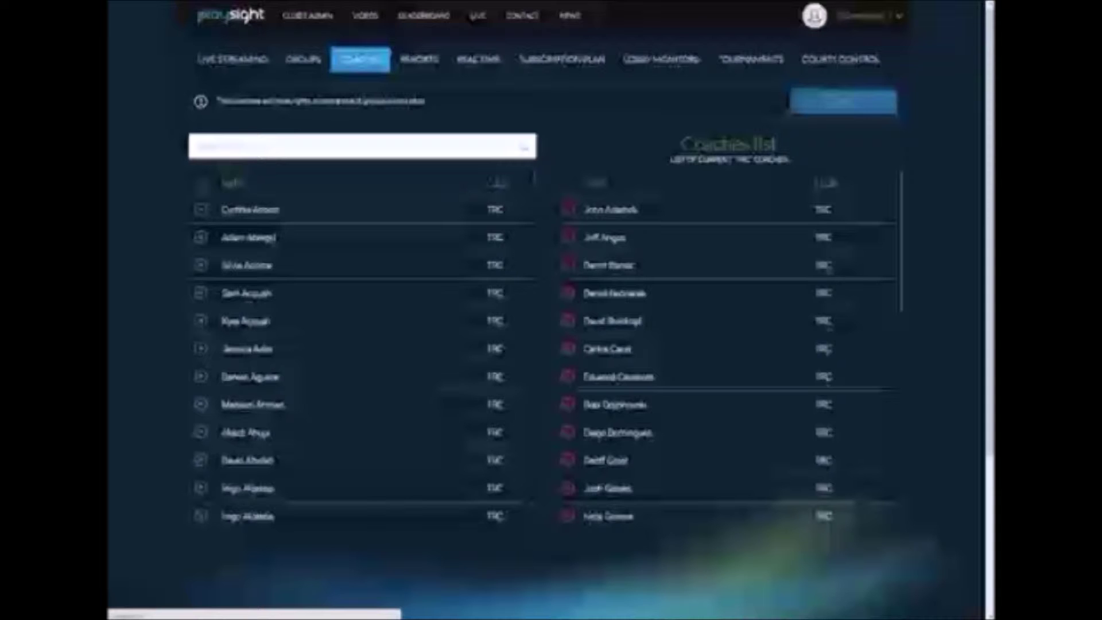
- Look through the club's available members and the list of current TRC coaches
scroll(364, 271, down, 6)
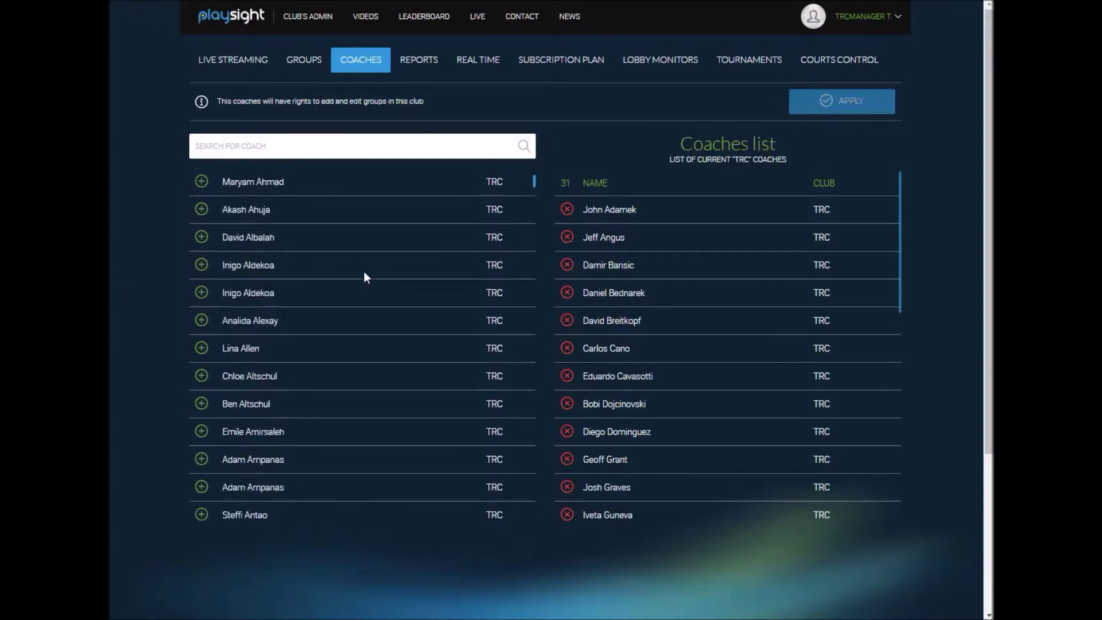
scroll(365, 272, up, 5)
scroll(755, 282, down, 8)
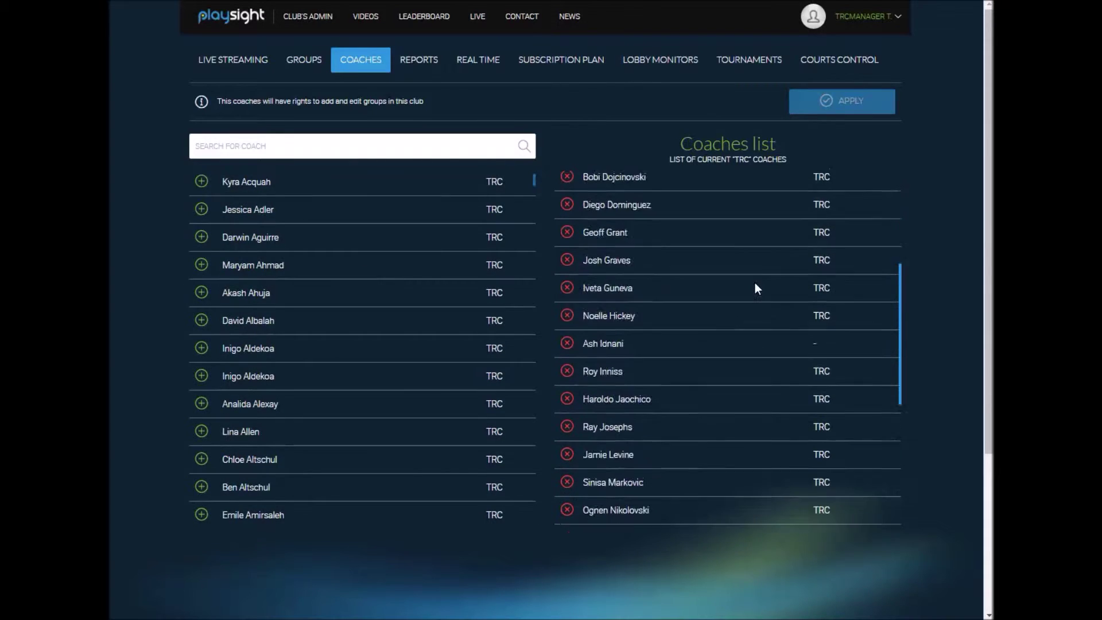
scroll(389, 262, up, 3)
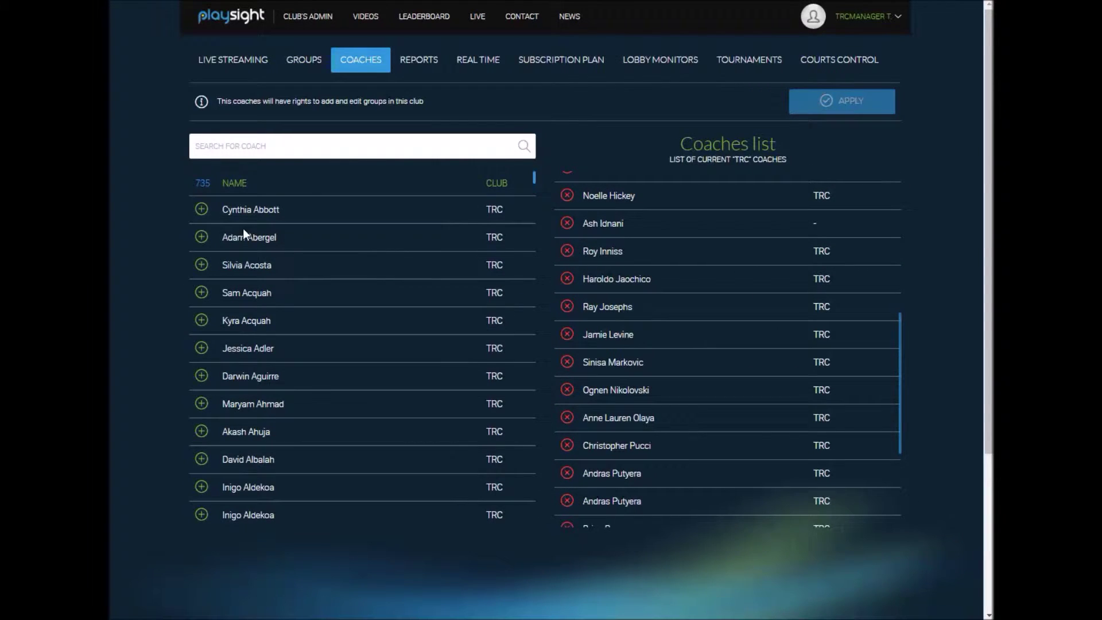
scroll(626, 381, up, 8)
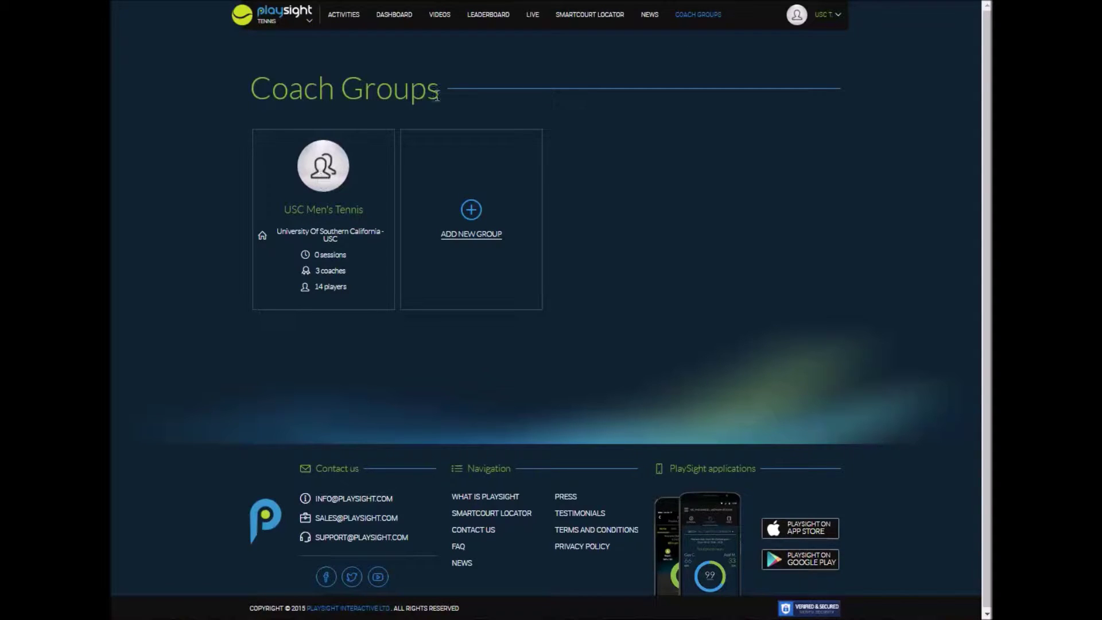
- Open the USC Men's Tennis group, review its players and coaches, and close its details
click(312, 163)
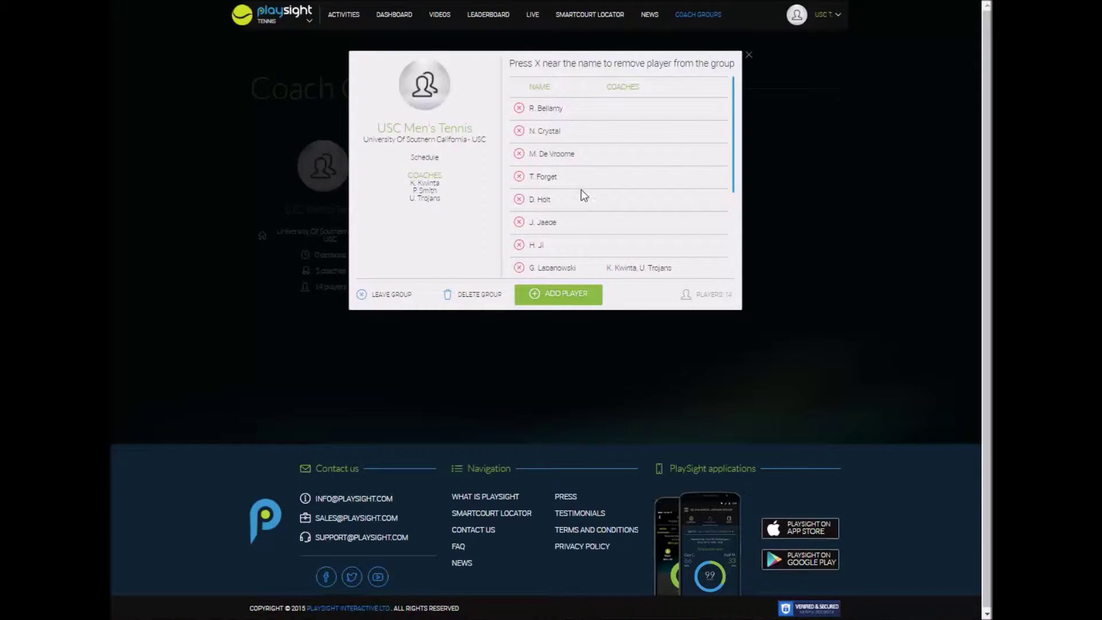
scroll(635, 165, down, 3)
scroll(635, 164, up, 3)
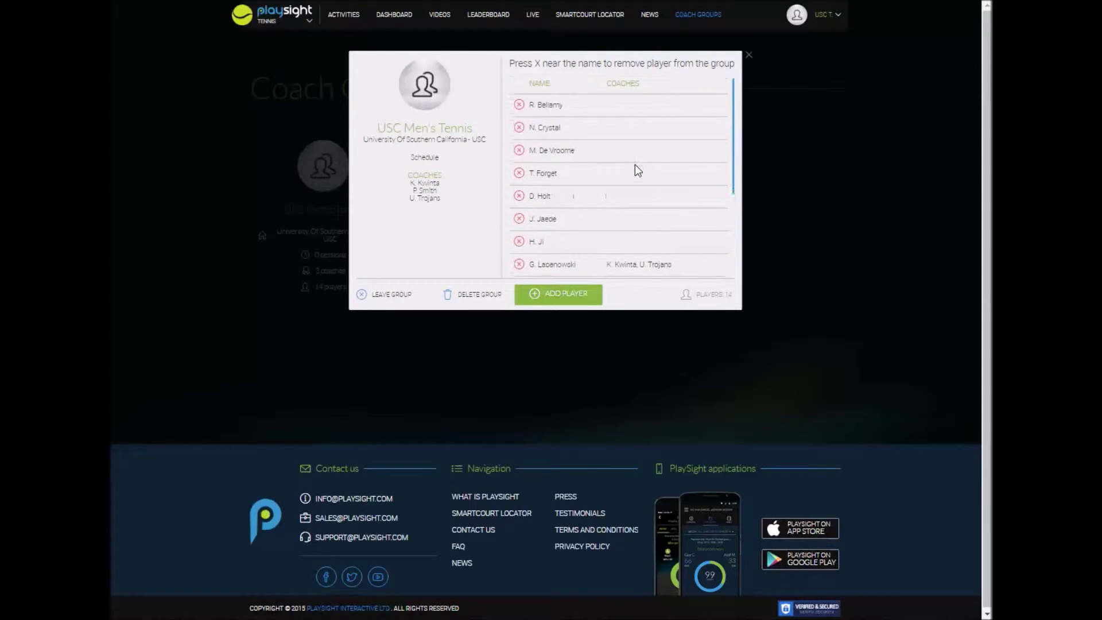
scroll(634, 165, down, 3)
scroll(660, 132, up, 3)
click(748, 56)
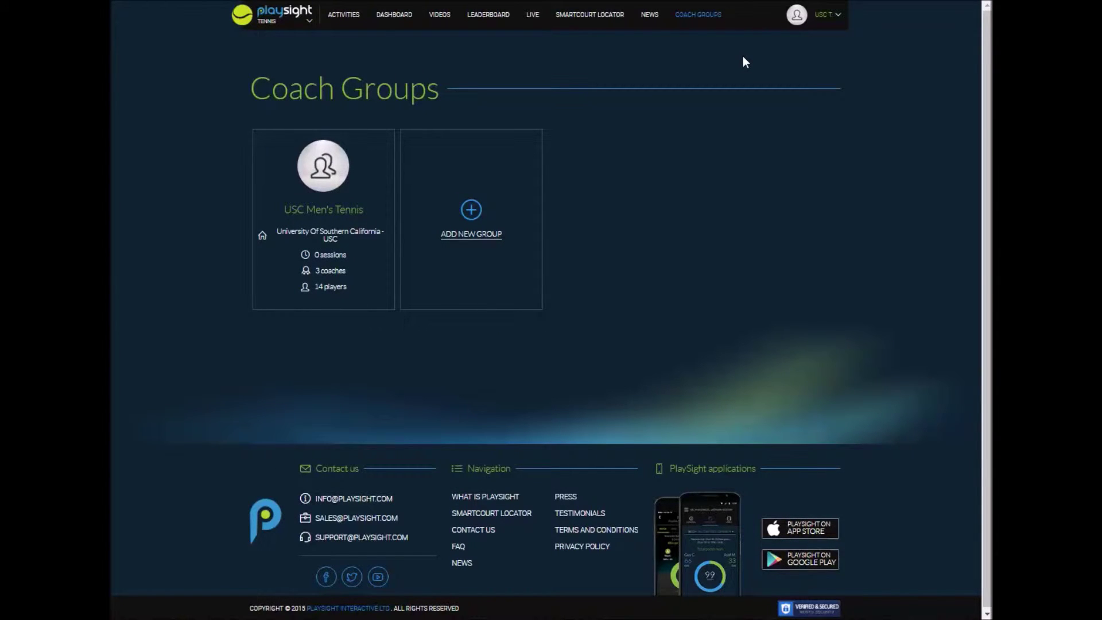
- Create a coach group named "Test Group" for the club University of Southern California - USC
click(476, 237)
click(491, 207)
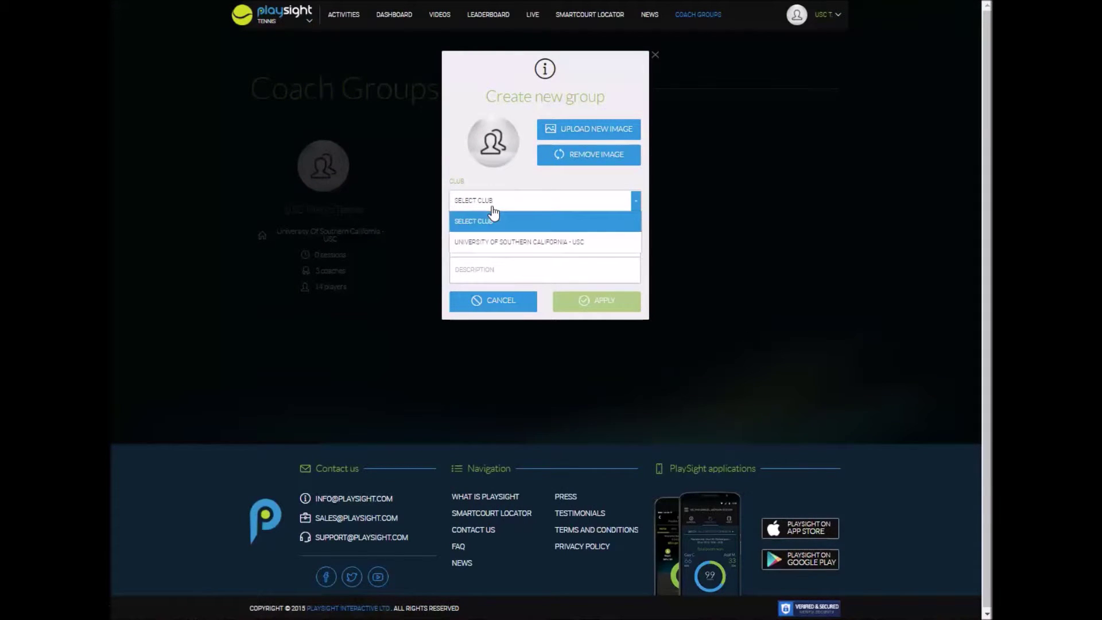
click(494, 241)
click(491, 241)
text(Test)
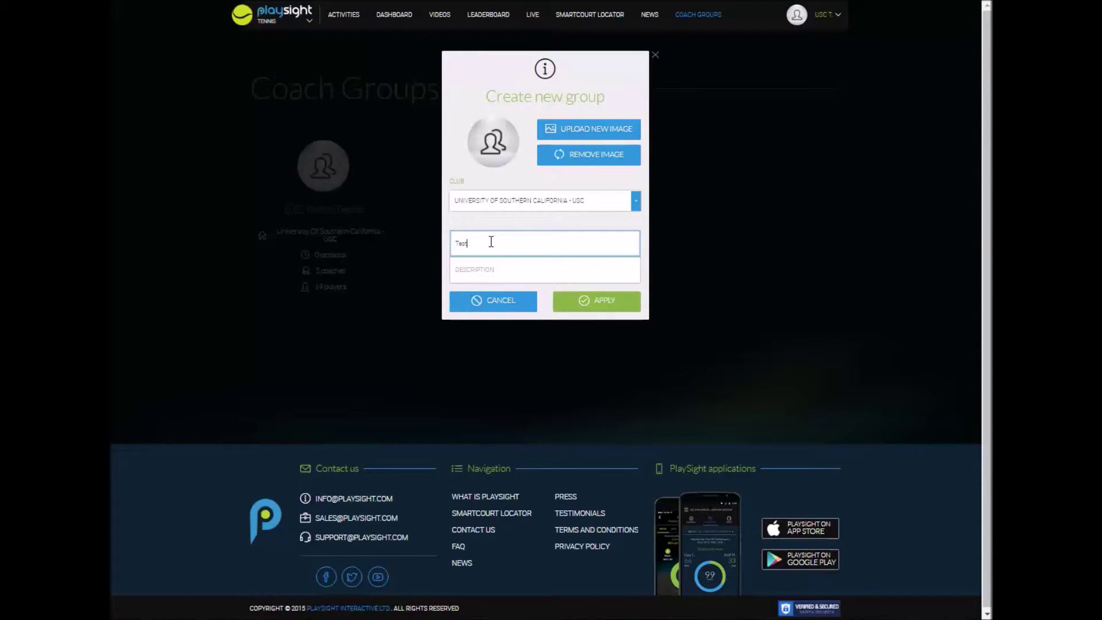
text( Group)
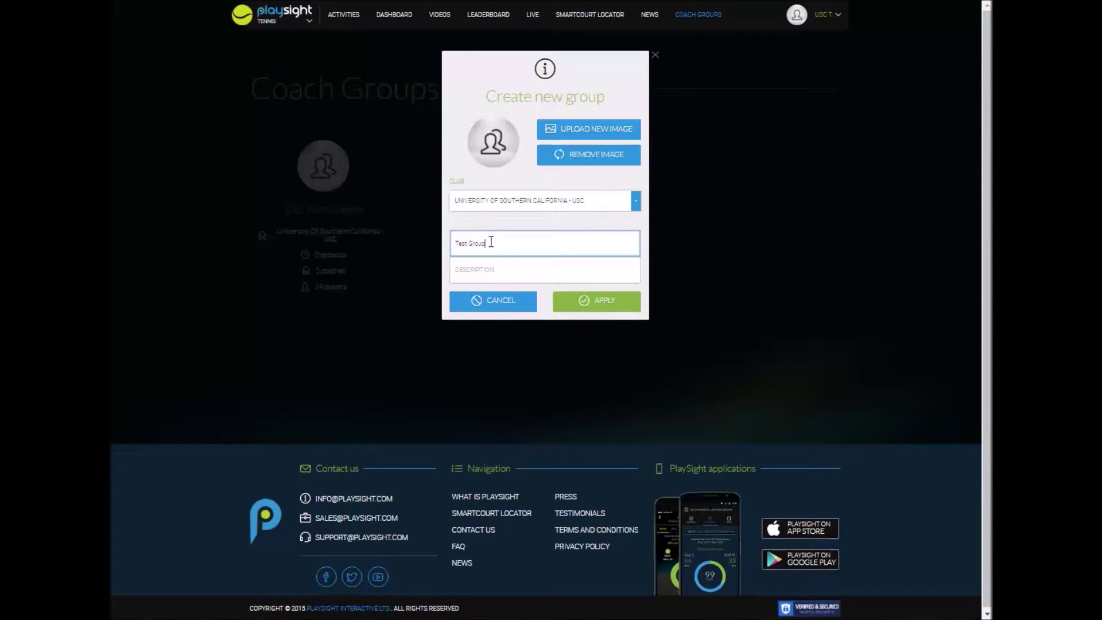
click(604, 310)
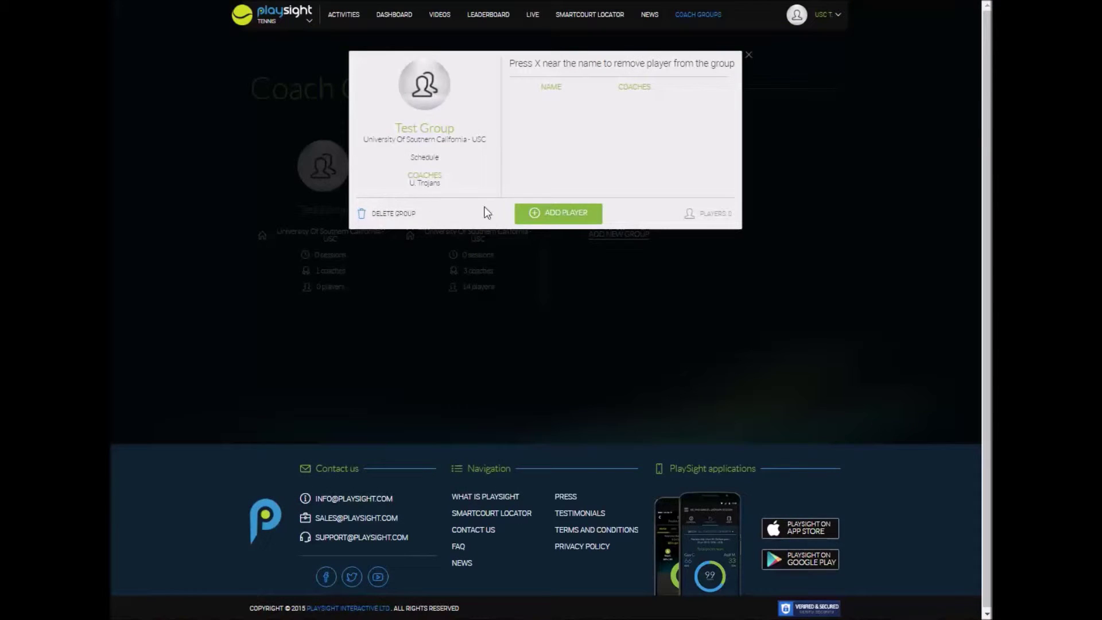
- Add three of the club's available players to Test Group's players list
click(537, 215)
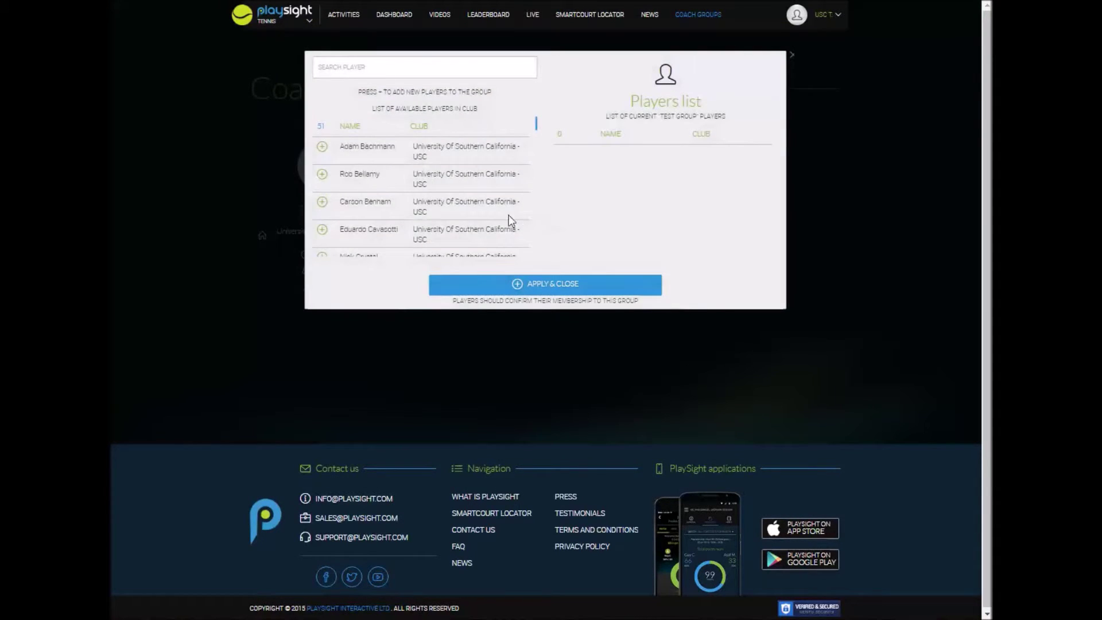
scroll(395, 188, down, 1)
scroll(395, 188, down, 2)
scroll(395, 188, up, 3)
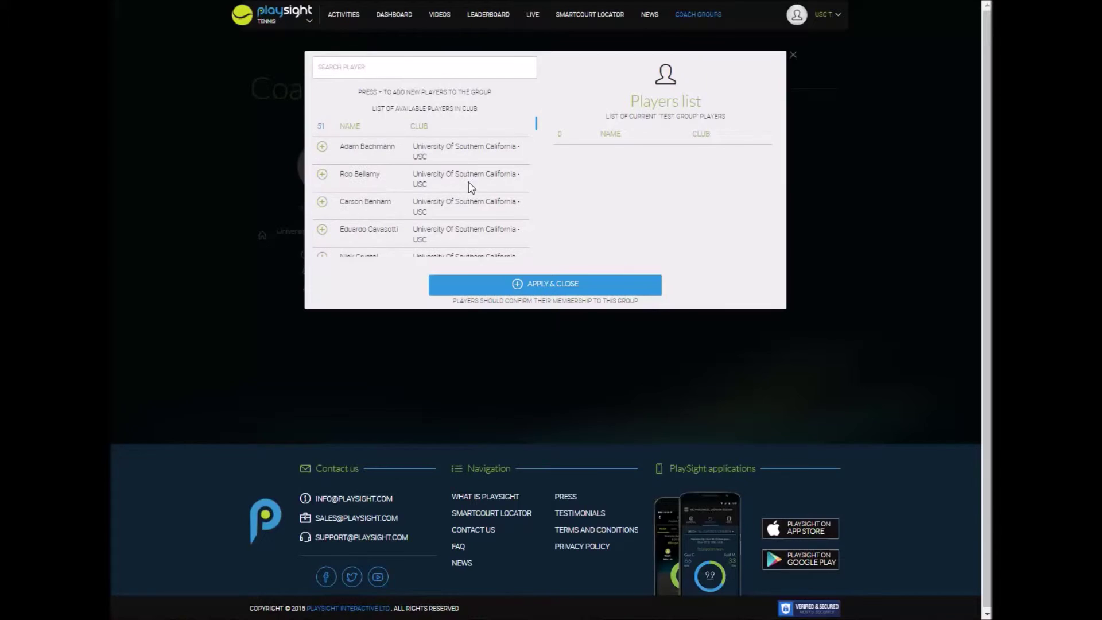
click(322, 146)
click(322, 201)
scroll(345, 216, down, 5)
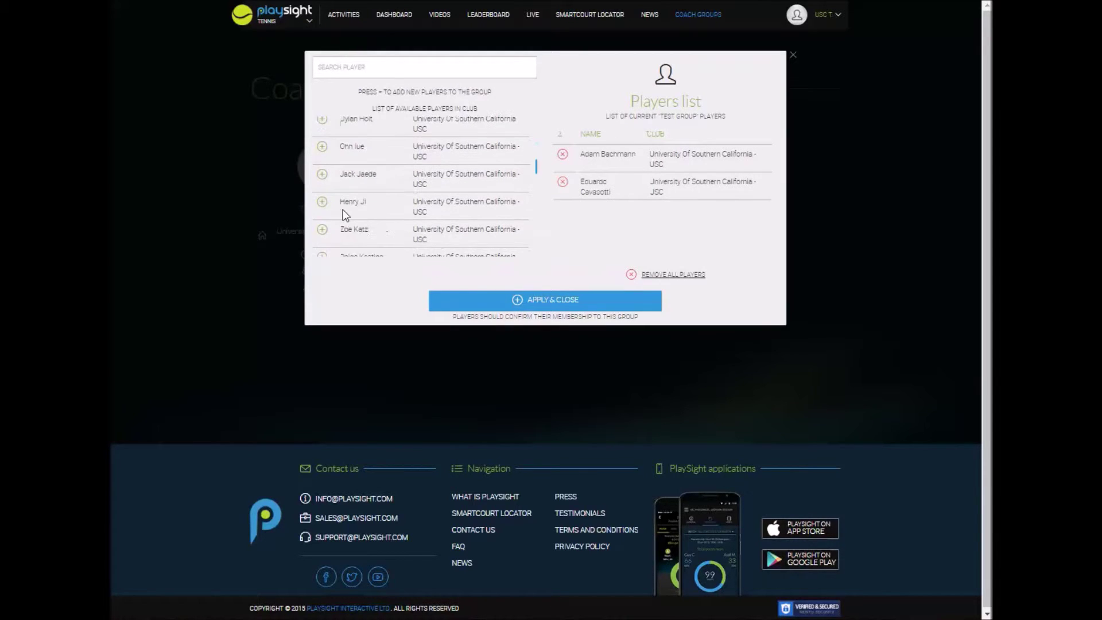
scroll(418, 227, down, 10)
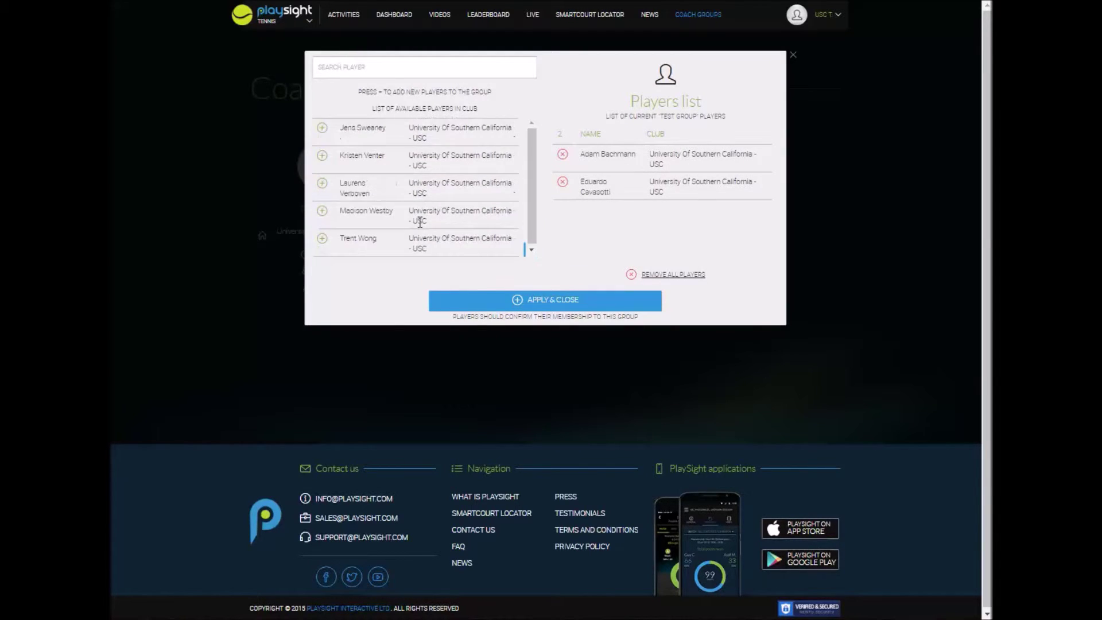
scroll(420, 224, up, 10)
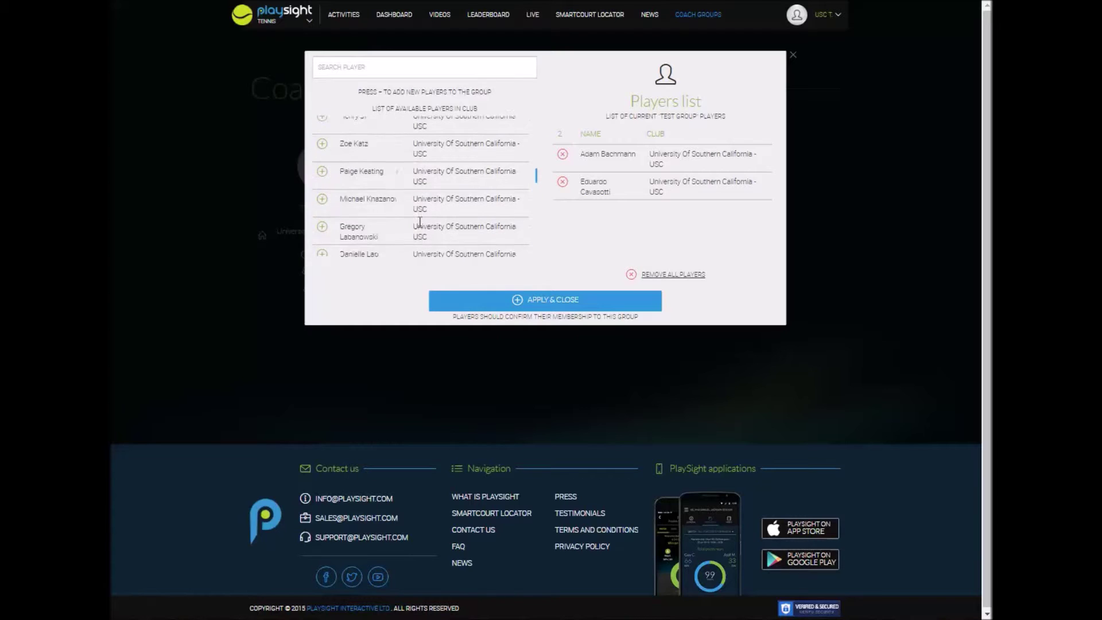
click(322, 242)
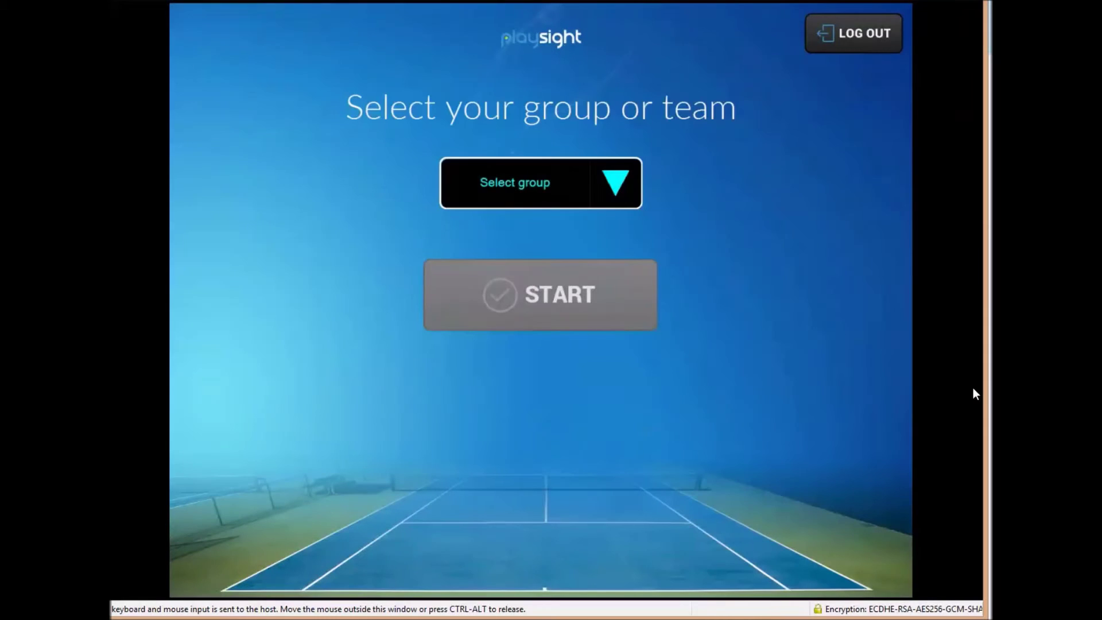
- On the PlaySight court kiosk, choose Test Group as the team and start its session setup
click(618, 189)
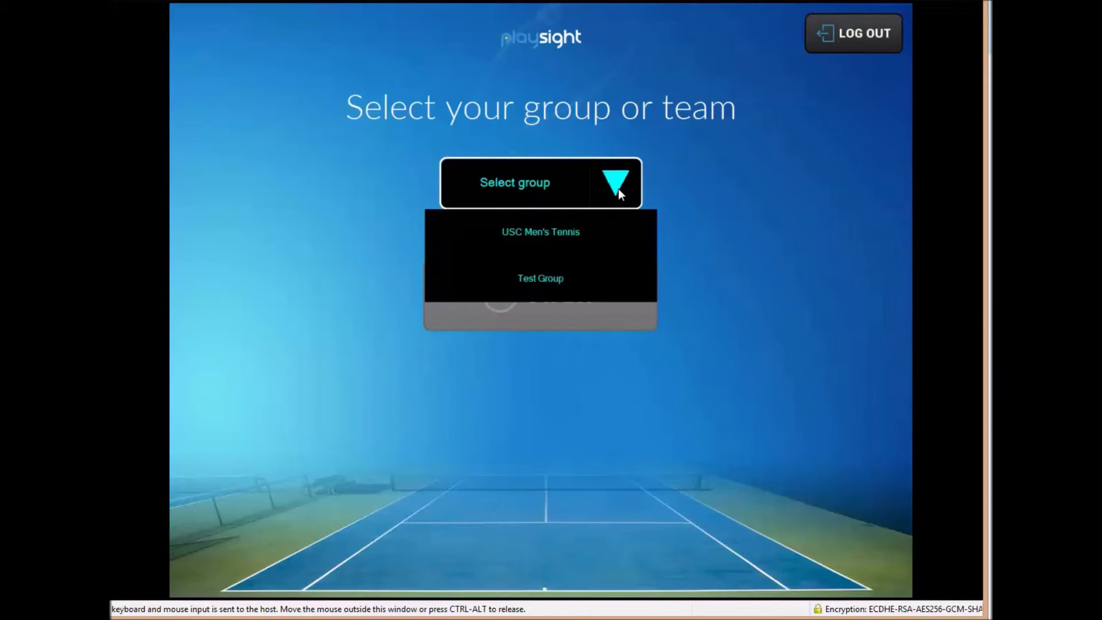
click(557, 282)
click(559, 283)
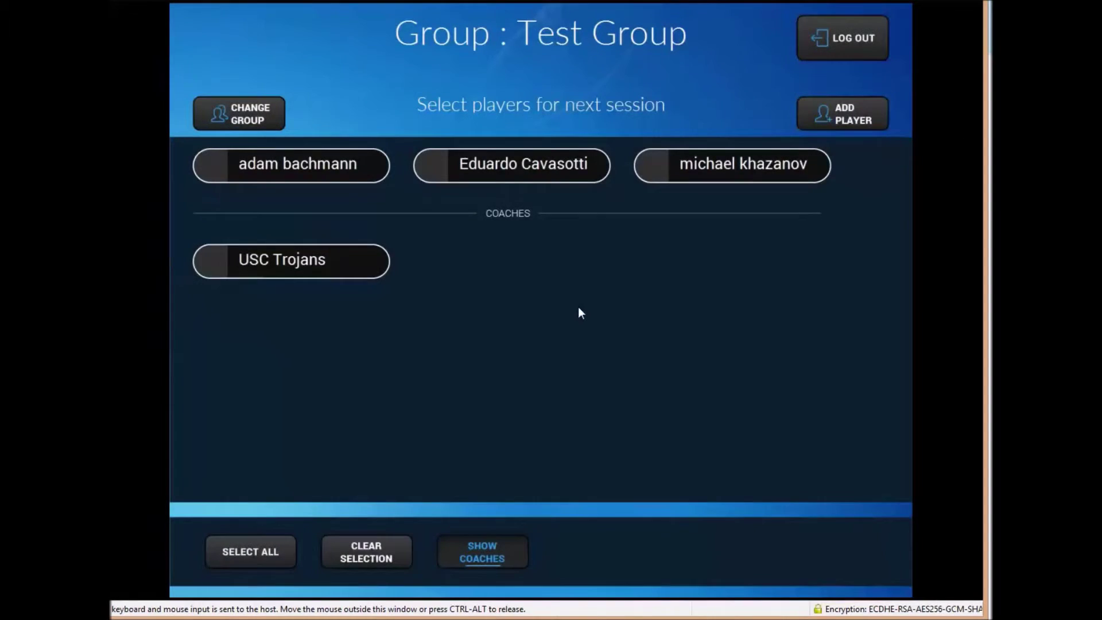
- Mark the coach and all three players individually for the next session, and open and cancel the form for adding a player
click(221, 268)
click(220, 173)
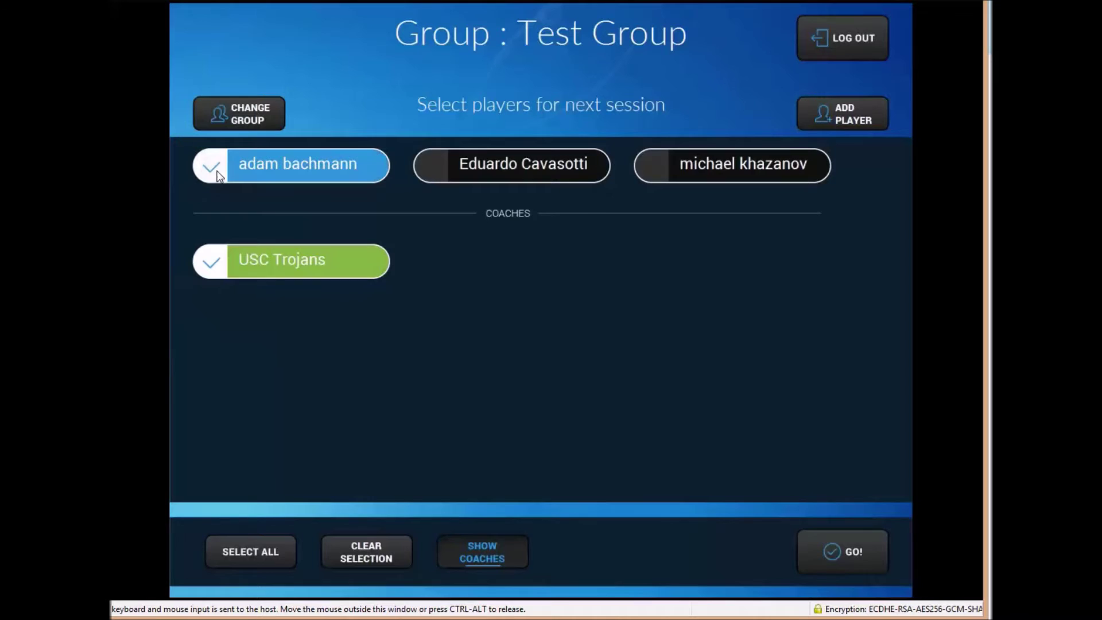
click(443, 154)
click(656, 176)
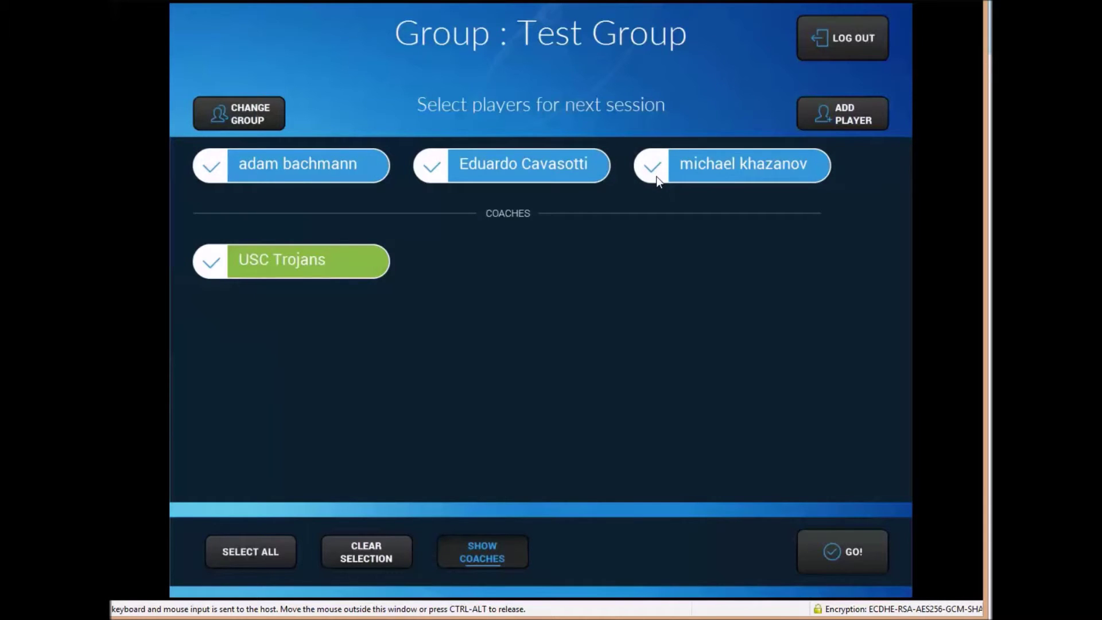
click(856, 121)
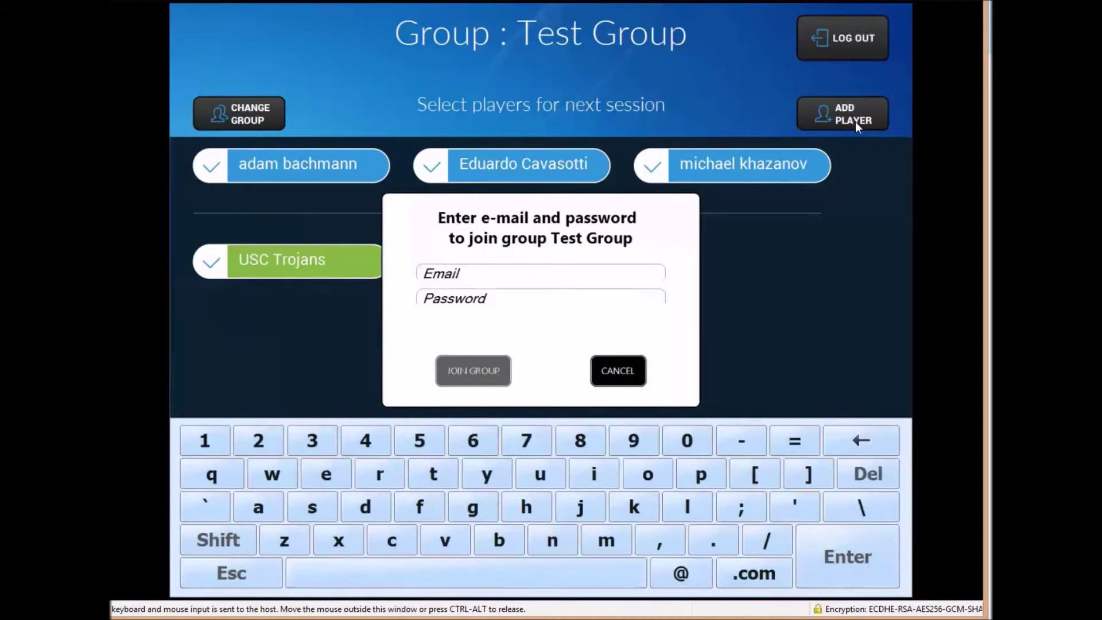
click(626, 372)
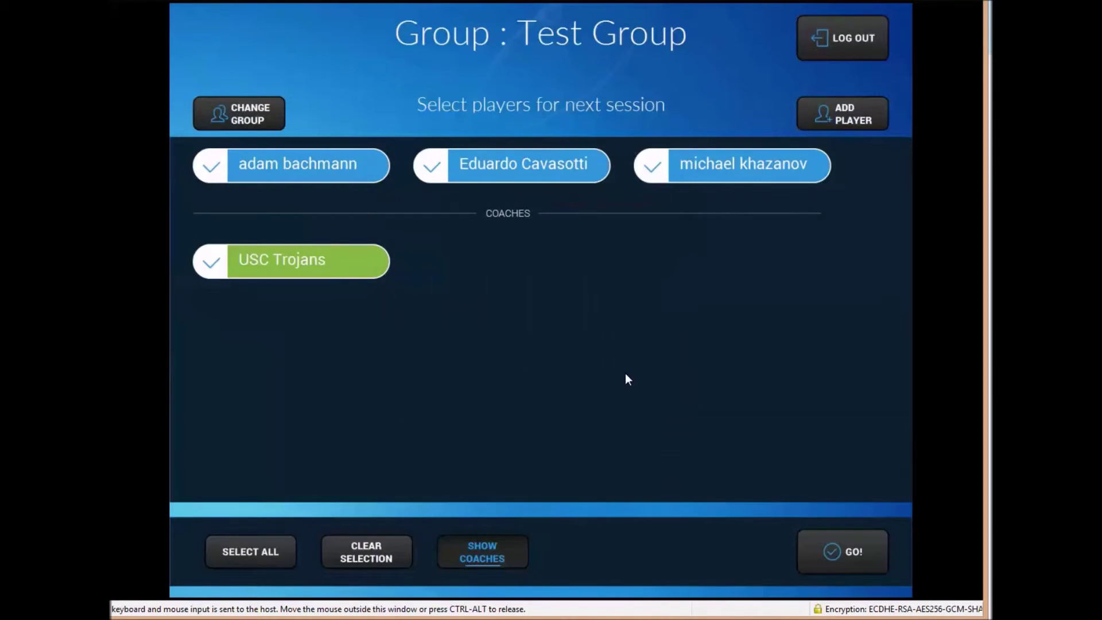
- Switch the Show Coaches option off and on twice in the Test Group player selection
click(483, 552)
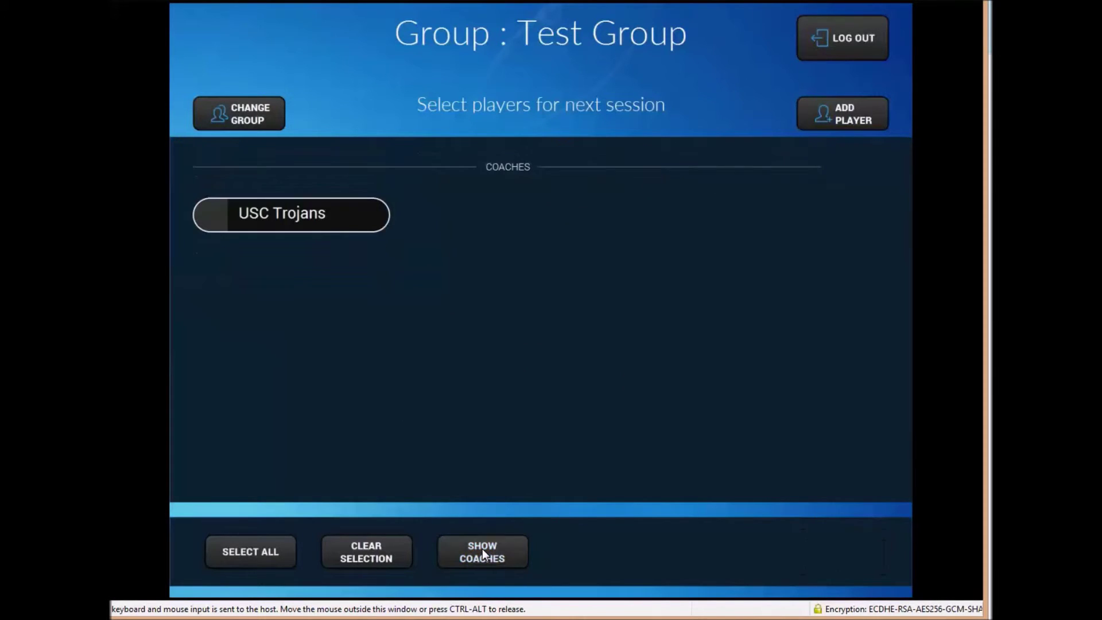
click(489, 550)
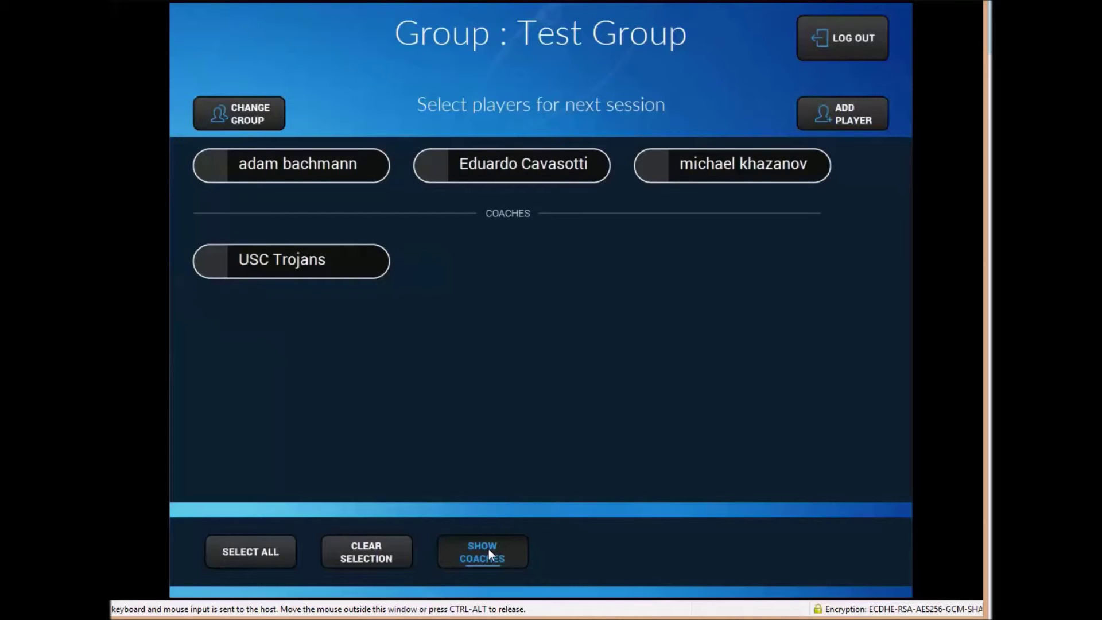
click(488, 548)
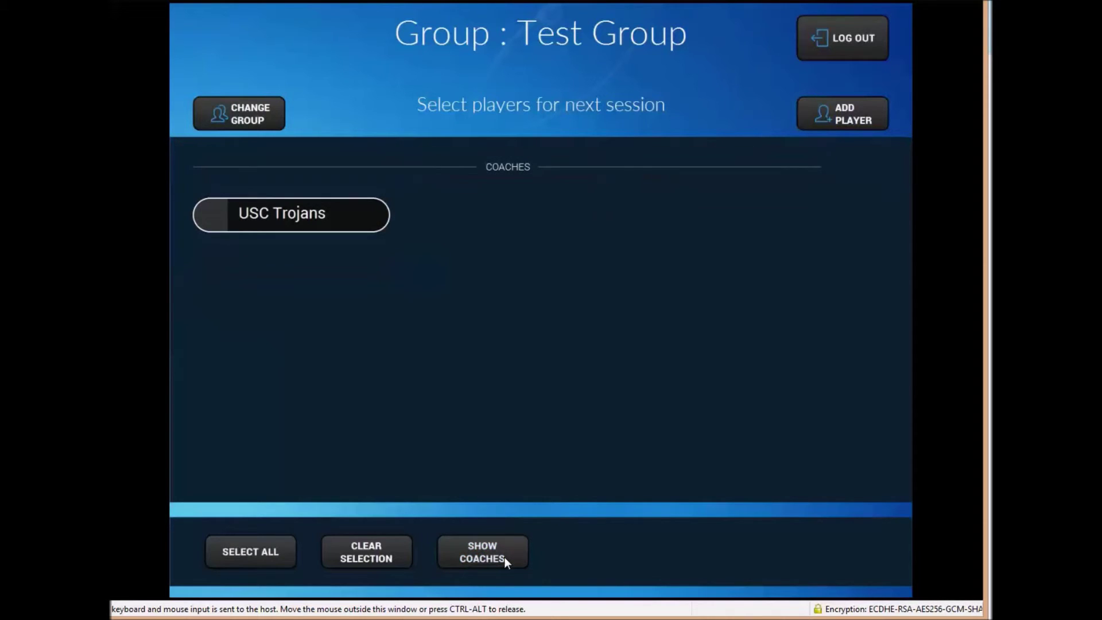
click(494, 558)
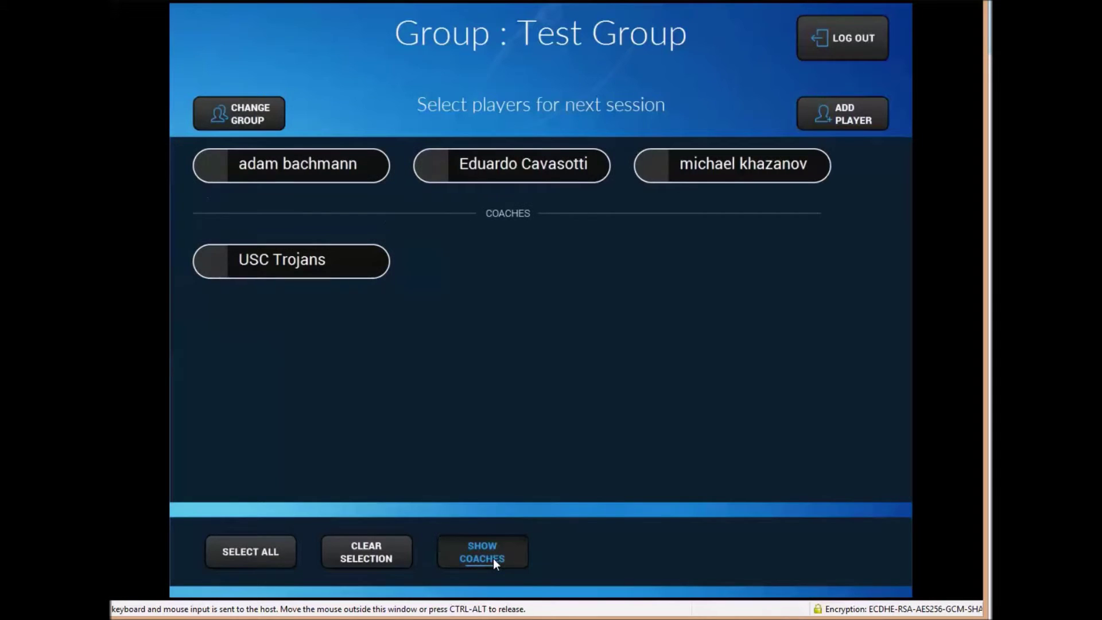
- Select all of Test Group's players and its coach at once and continue to the activity choices
click(257, 551)
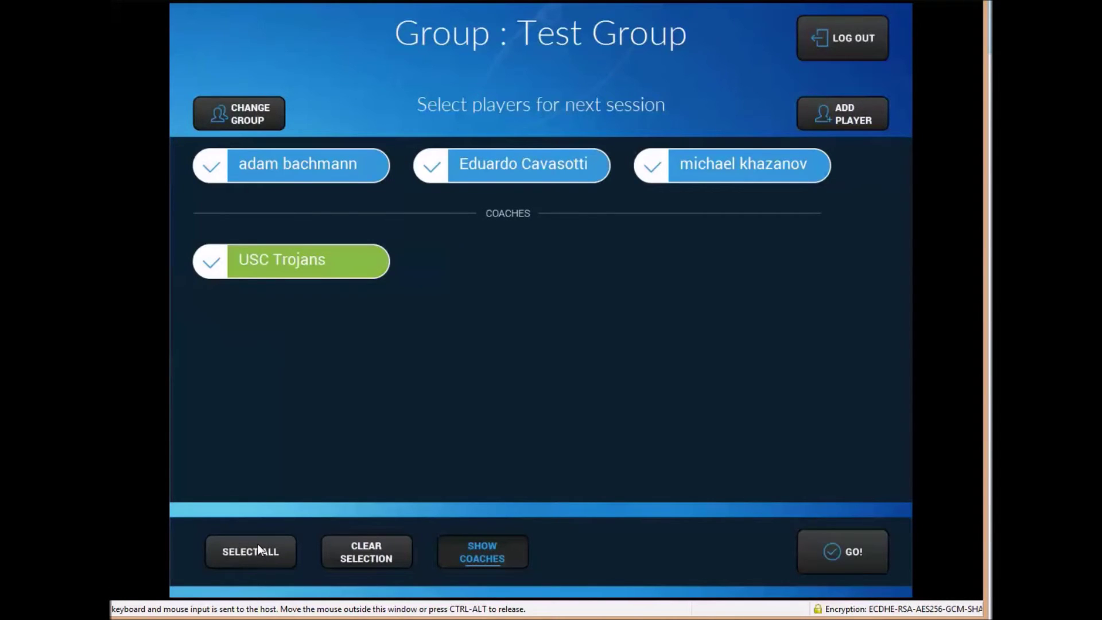
click(836, 555)
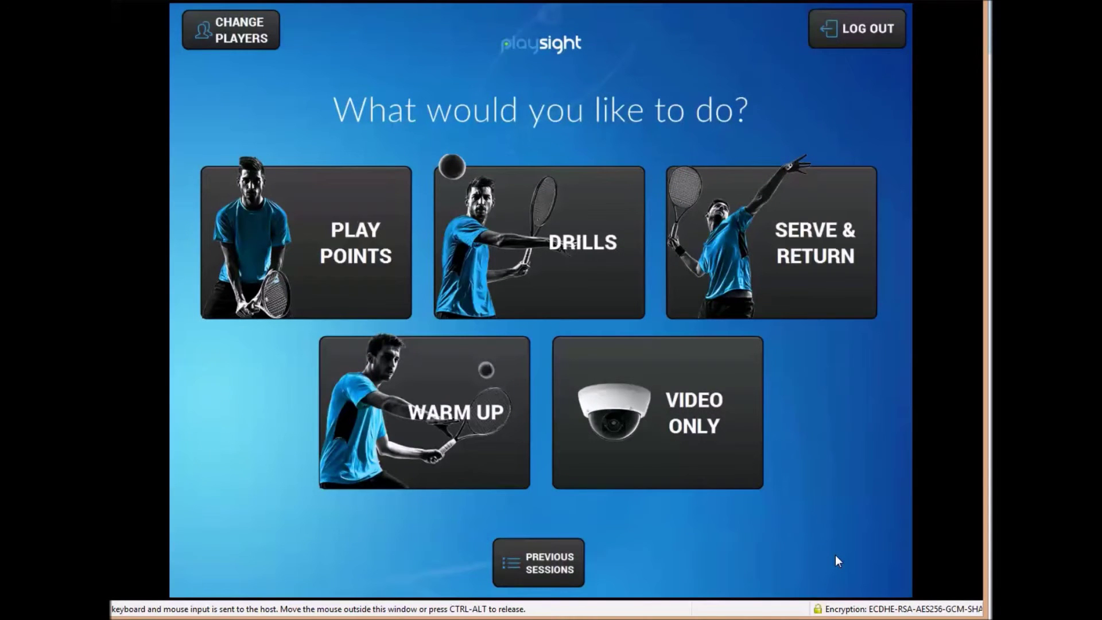
- Open the Drills setup and try the Feeding option for side A
click(598, 276)
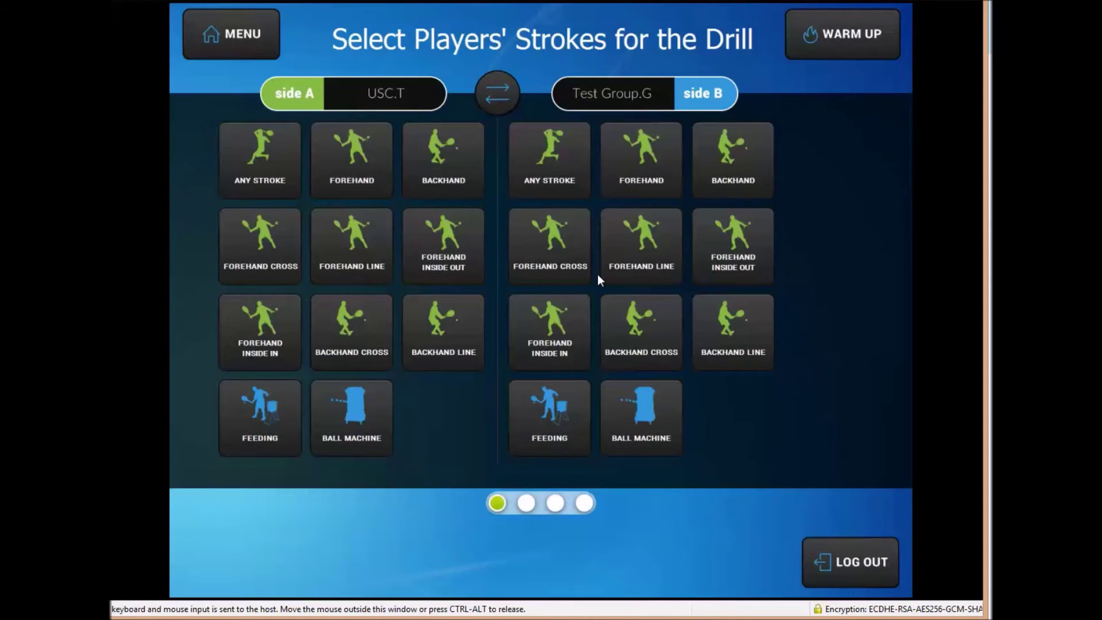
click(268, 427)
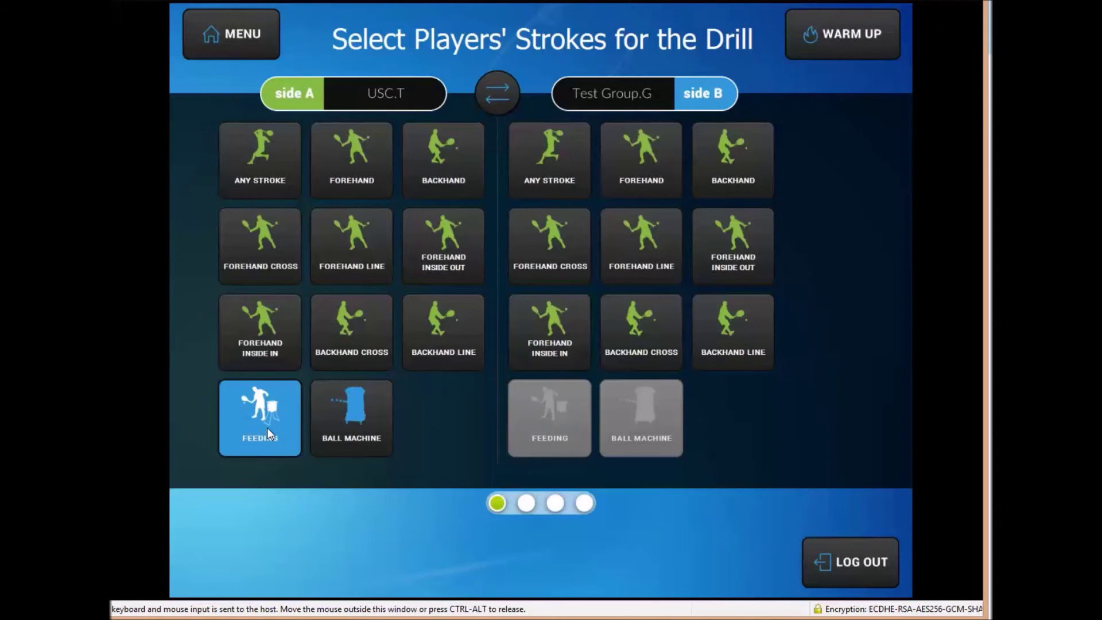
click(273, 435)
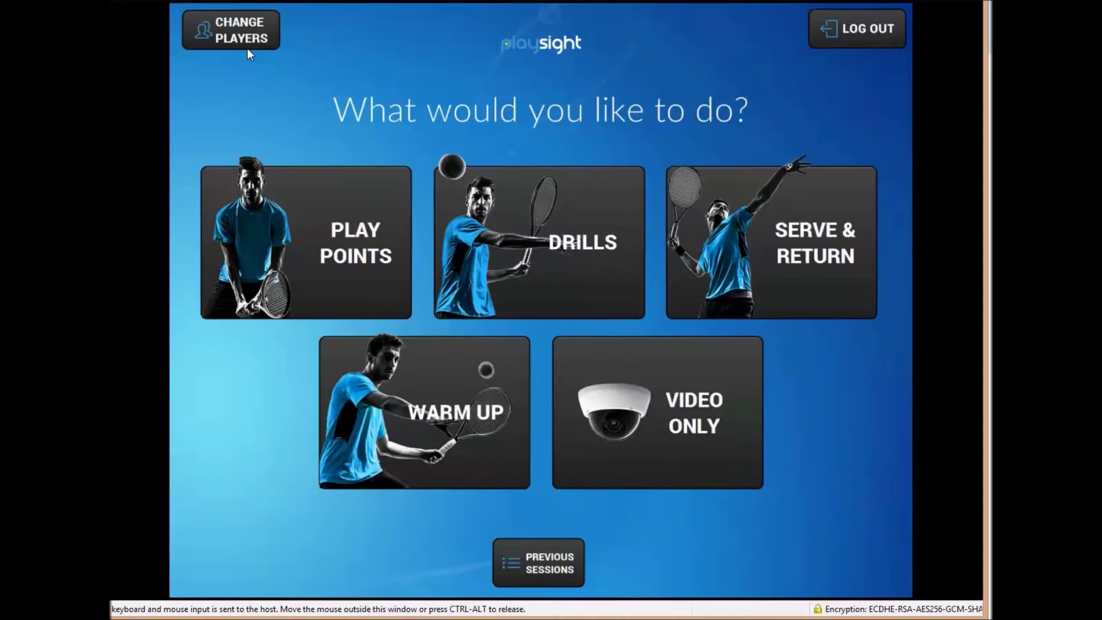
- Change the session's players by deselecting the second player, and continue to the activity choices
click(250, 46)
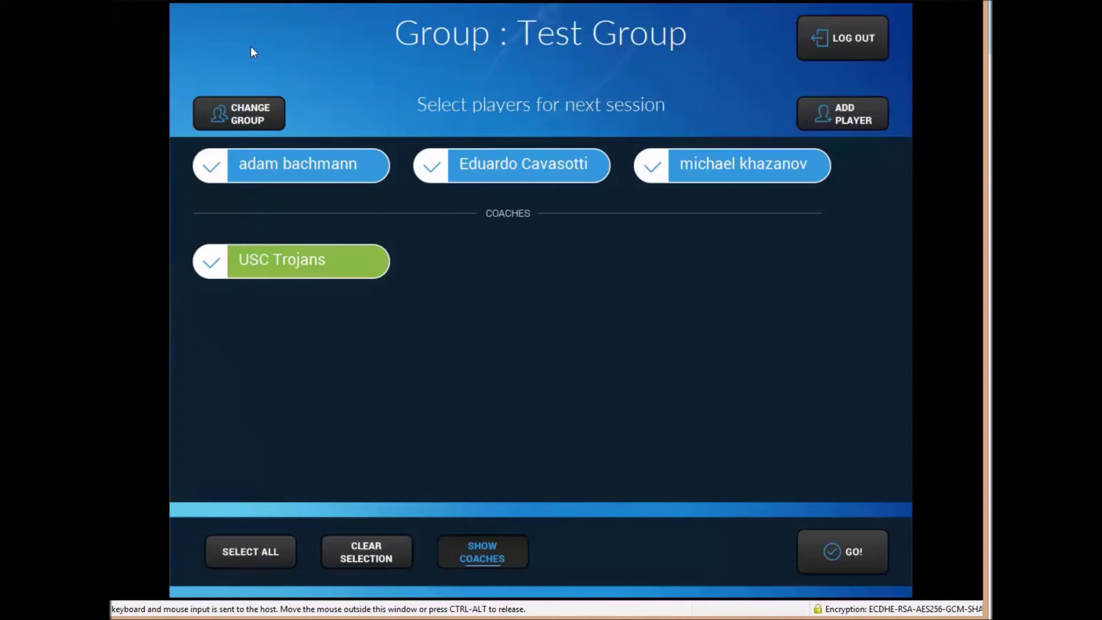
click(504, 174)
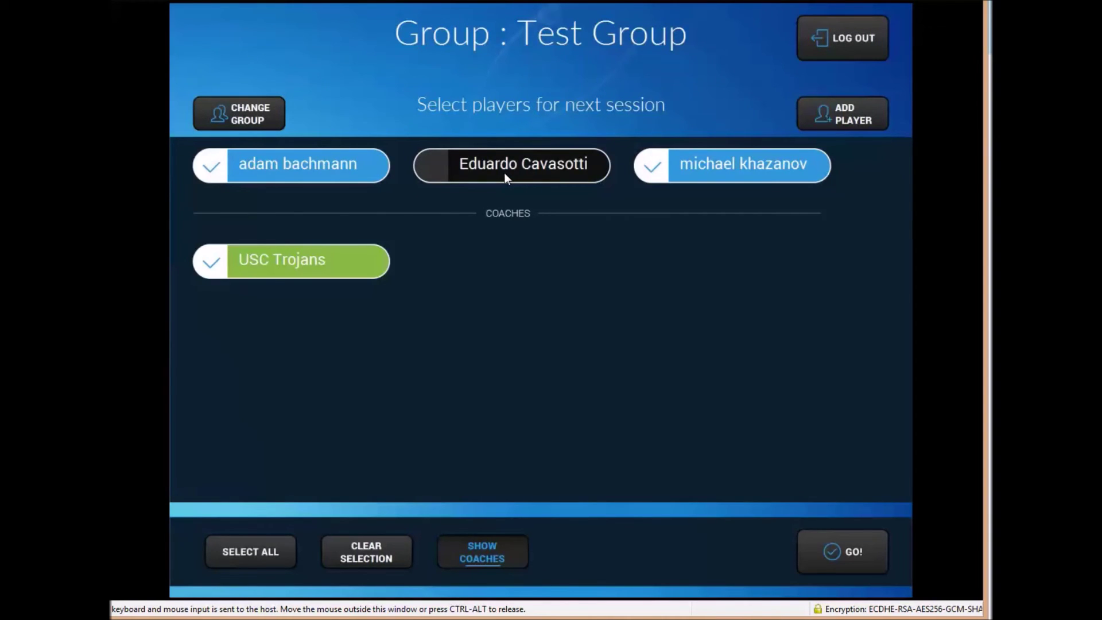
click(844, 560)
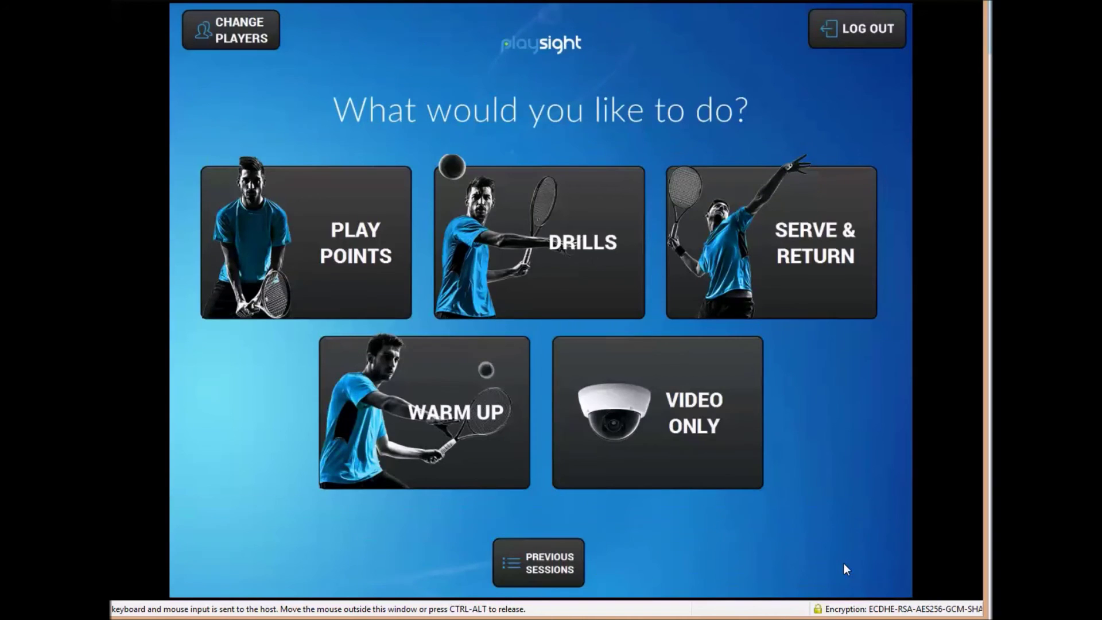
- Choose Feeding for side A in the Drills setup and return to the activity choices
click(425, 413)
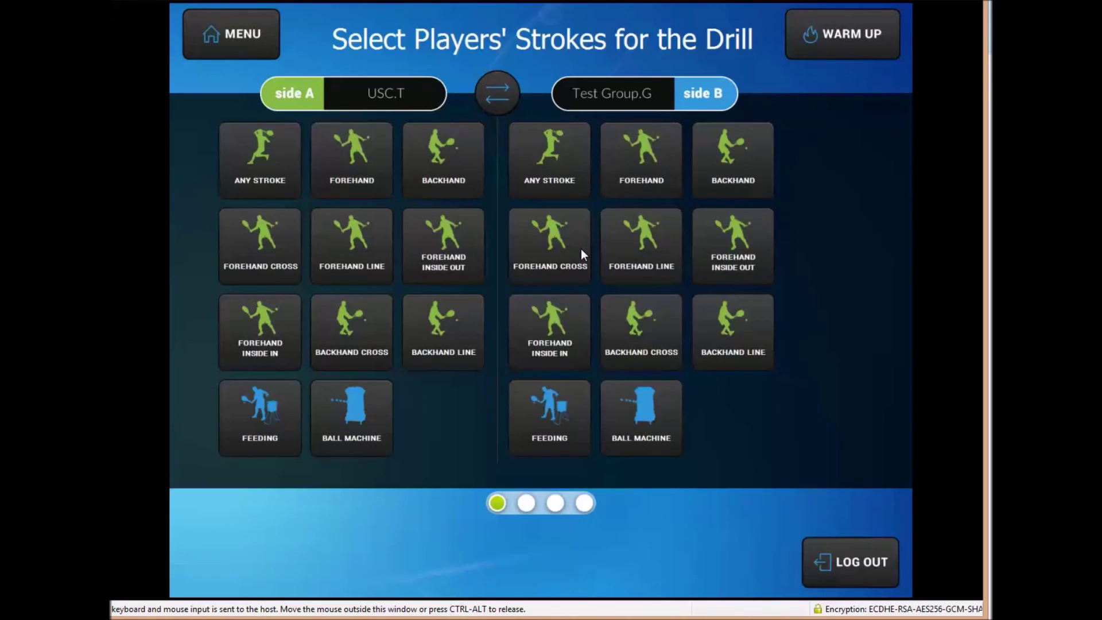
click(273, 409)
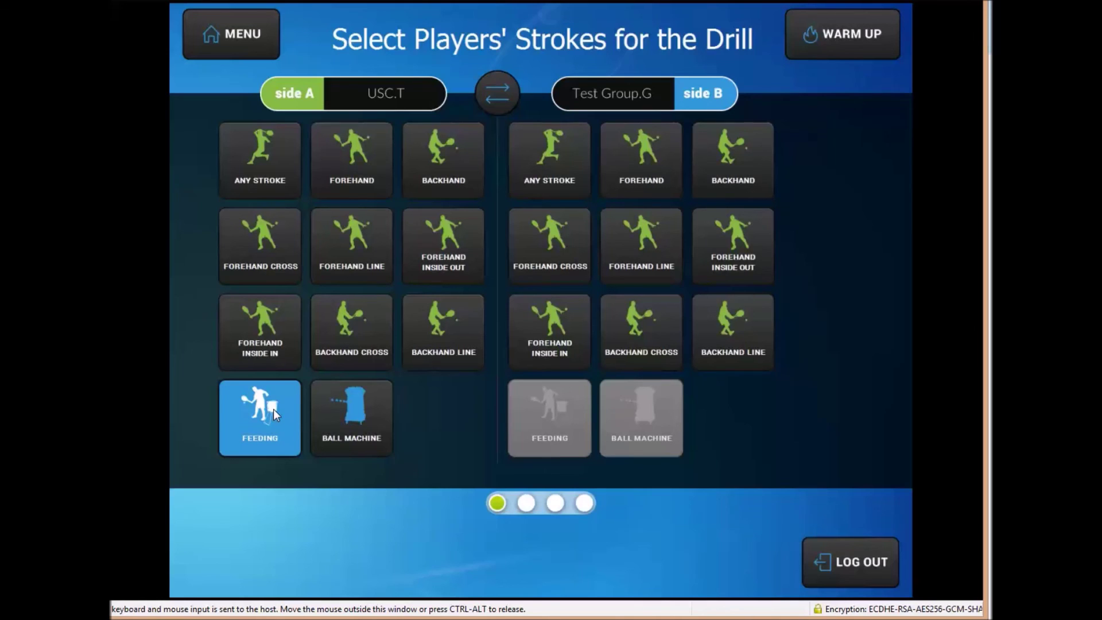
click(255, 35)
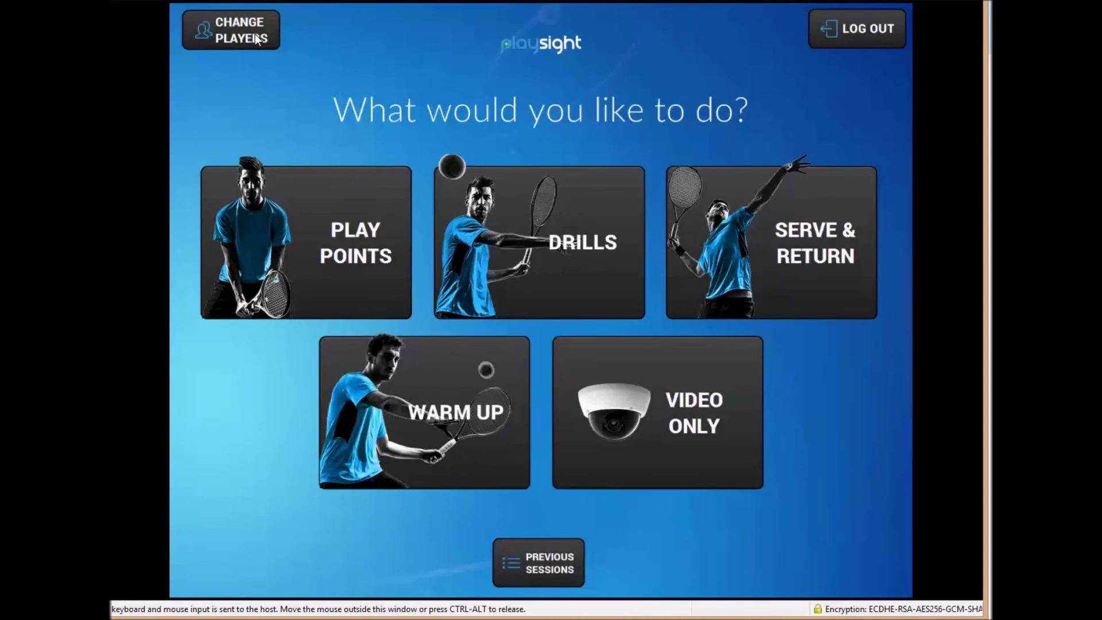